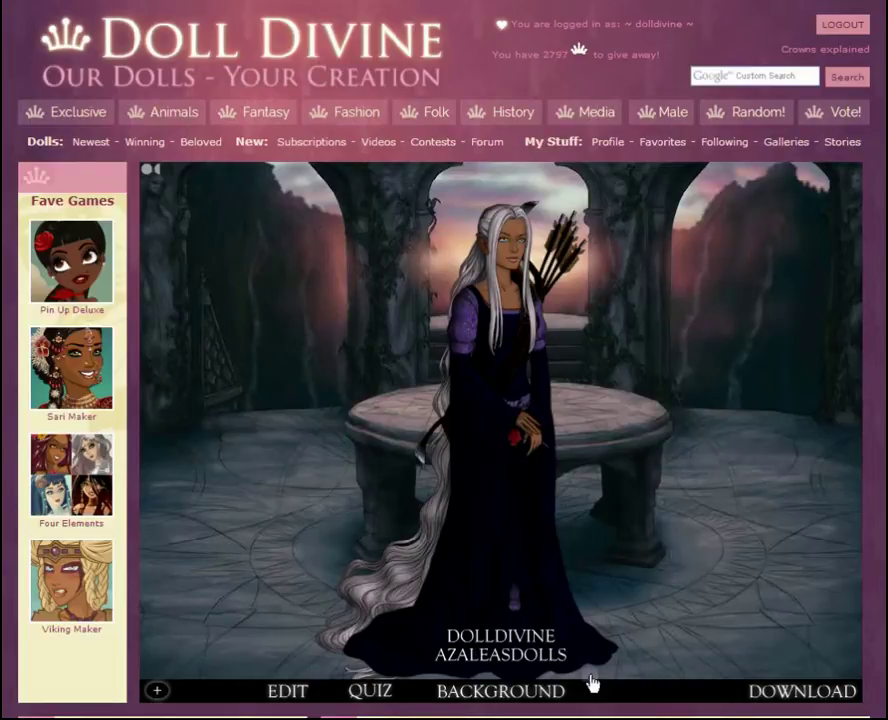
# Show the background panel under the silver-haired elf doll in the dark purple gown
pyautogui.click(510, 692)
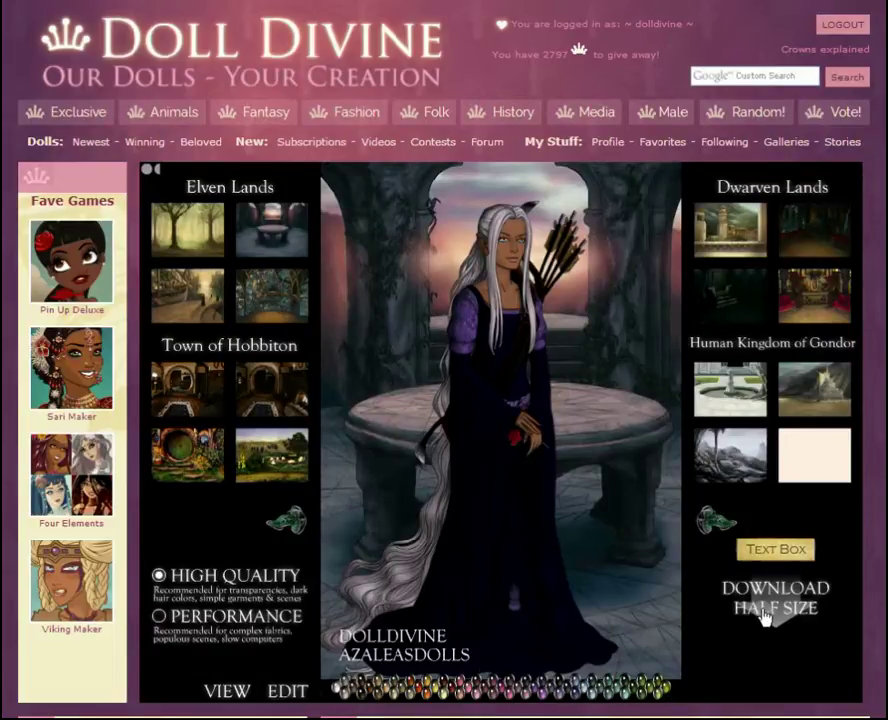
# Cycle to the stone-table archway backdrop and start a half-size download of the doll image
pyautogui.click(712, 512)
pyautogui.click(291, 526)
pyautogui.click(291, 524)
pyautogui.click(292, 525)
pyautogui.click(292, 525)
pyautogui.click(718, 519)
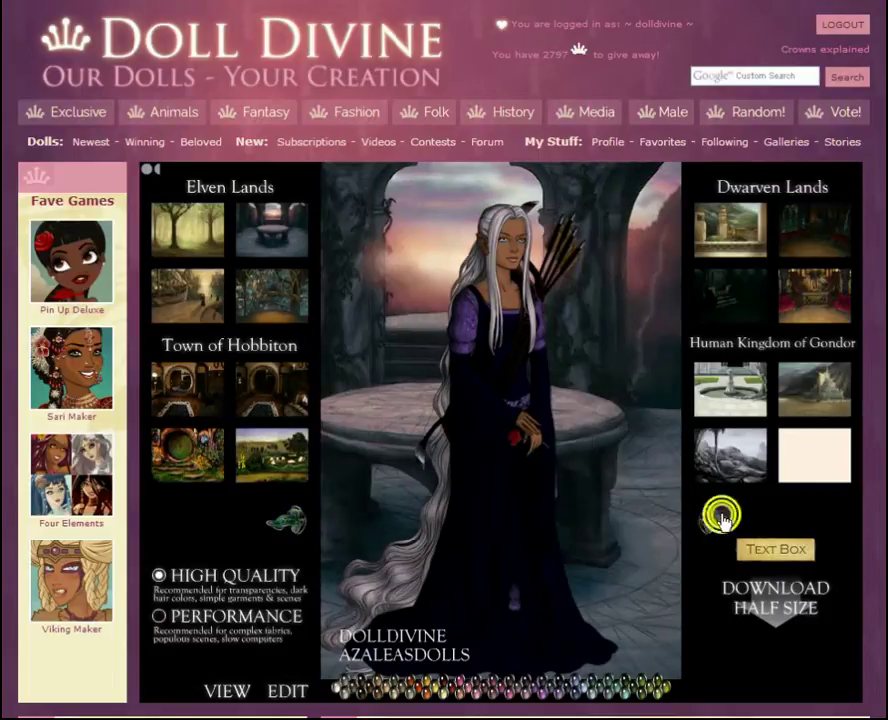
pyautogui.click(718, 519)
pyautogui.click(778, 600)
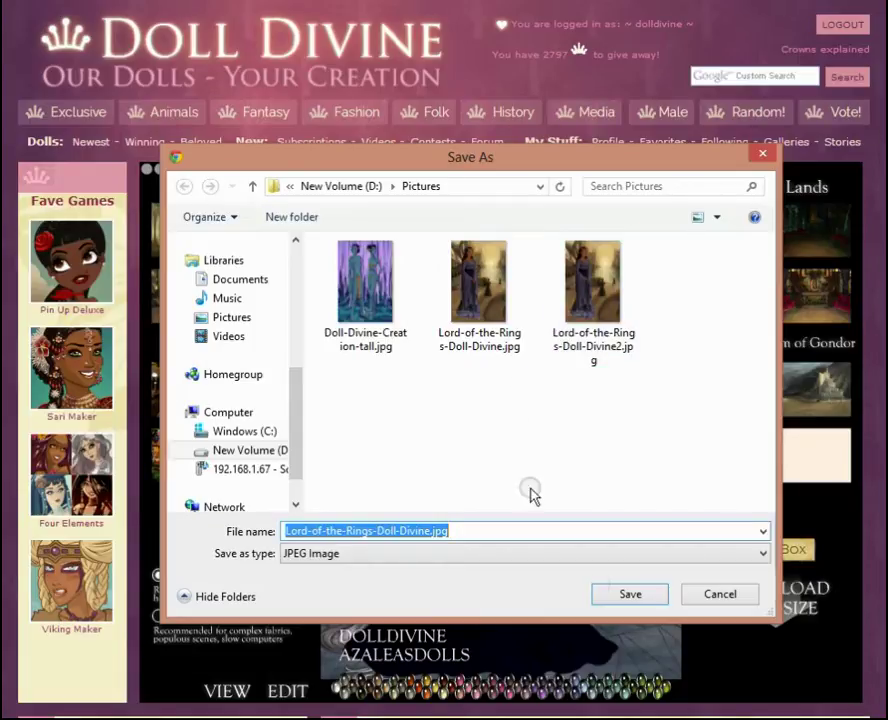
# Decline overwriting Lord-of-the-Rings-Doll-Divine.jpg and retry saving under an edited file name
pyautogui.click(630, 598)
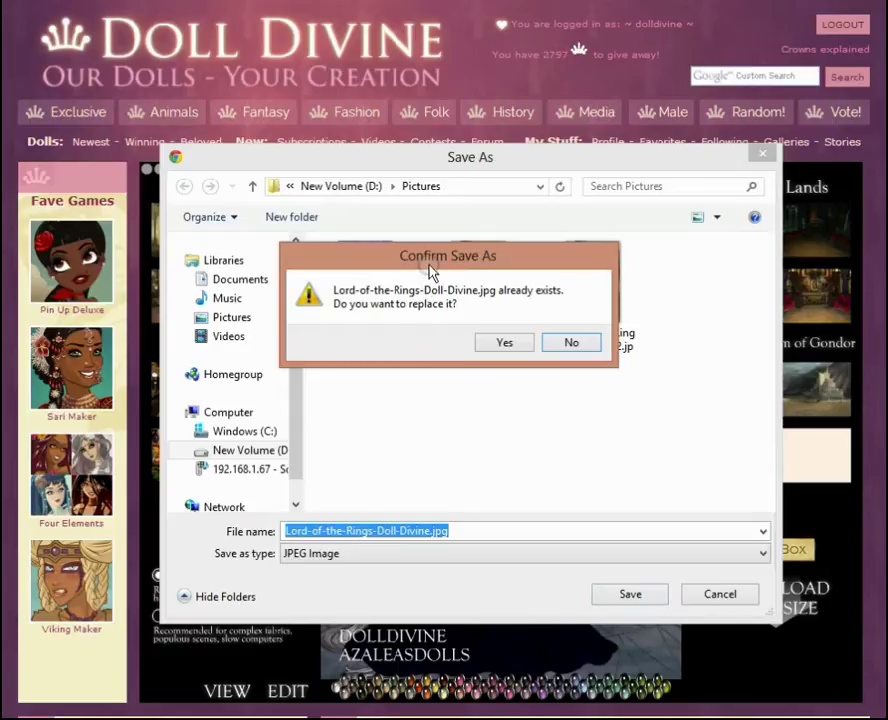
pyautogui.moveTo(427, 268); pyautogui.dragTo(433, 383)
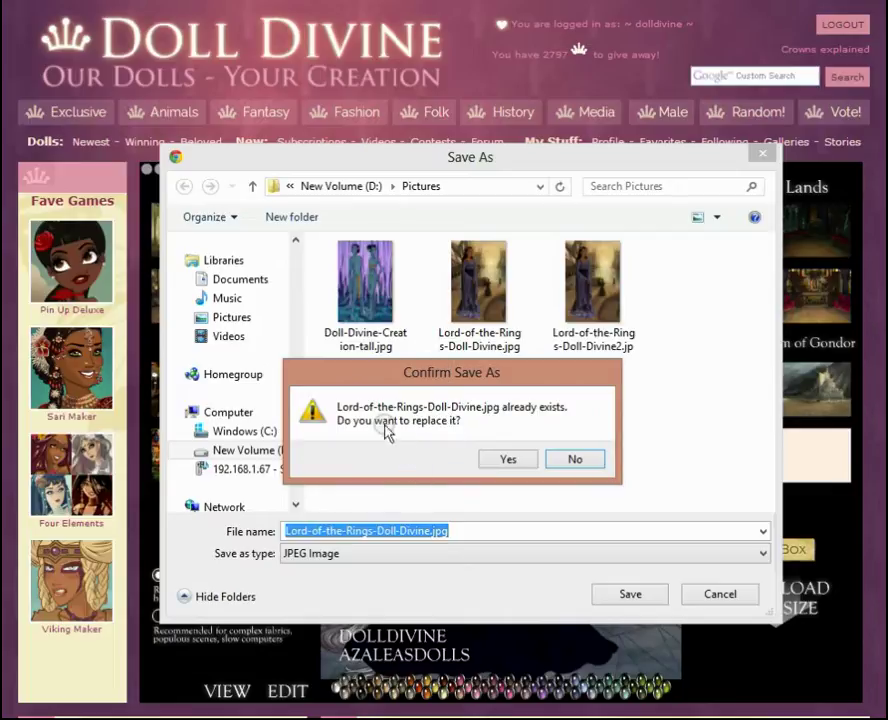
pyautogui.click(575, 460)
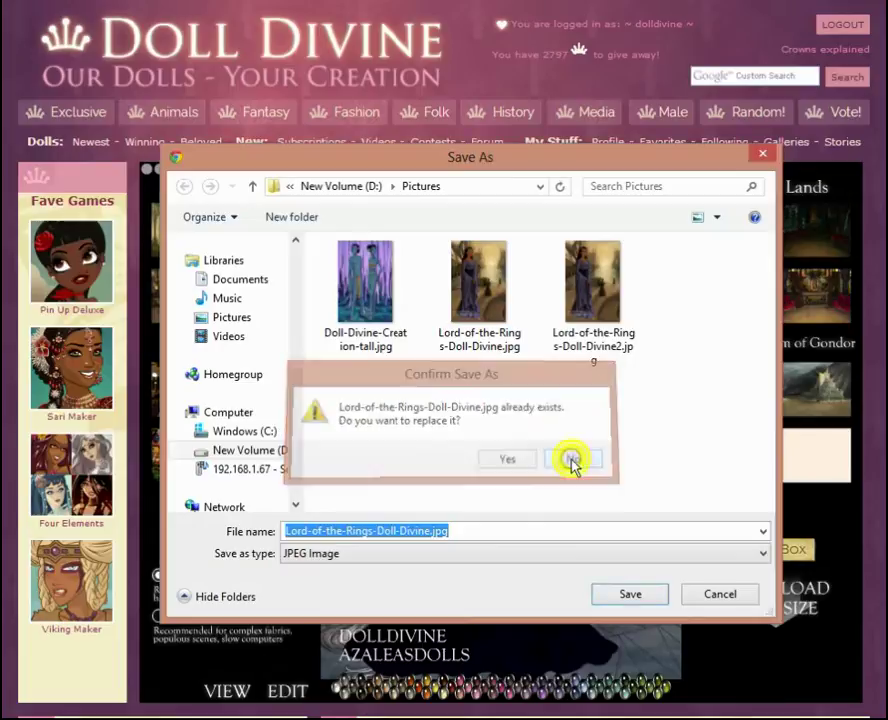
pyautogui.click(428, 531)
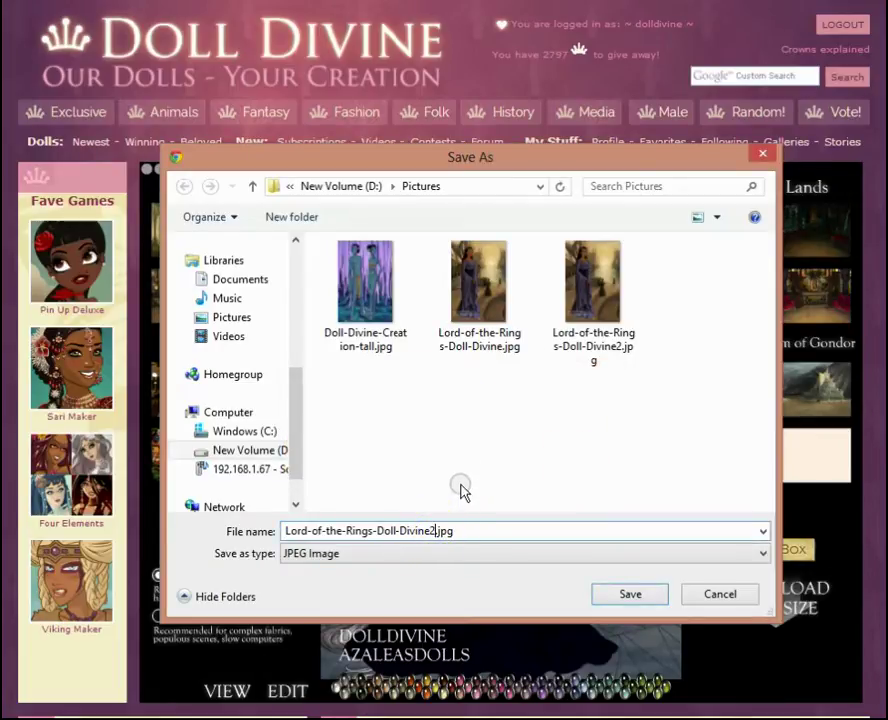
pyautogui.click(621, 595)
# Decline replacing the Divine2 file and save as Lord-of-the-Rings-Doll-Divine3.jpg
pyautogui.click(490, 342)
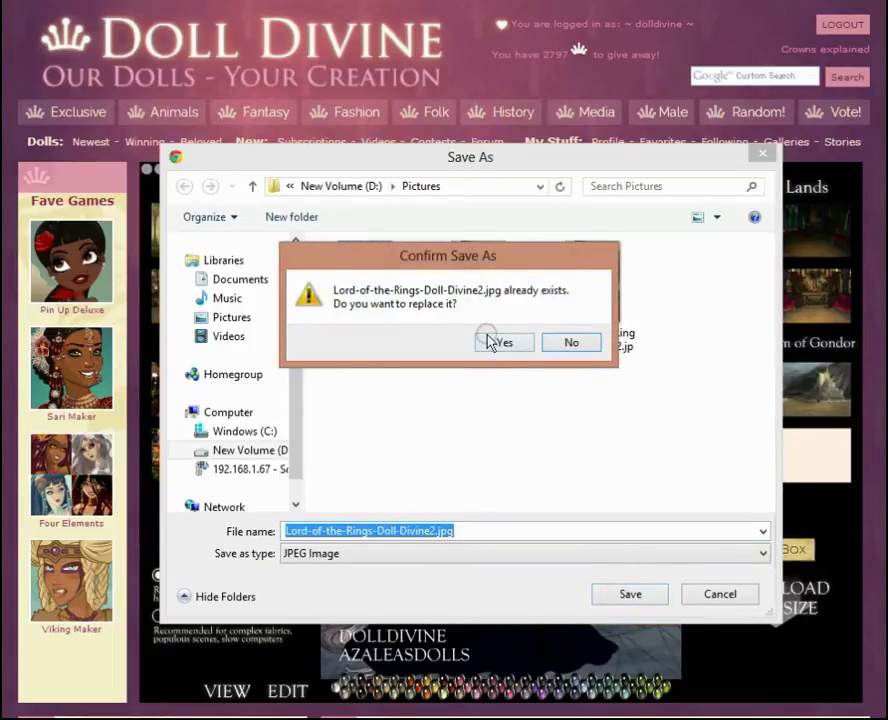
pyautogui.click(573, 343)
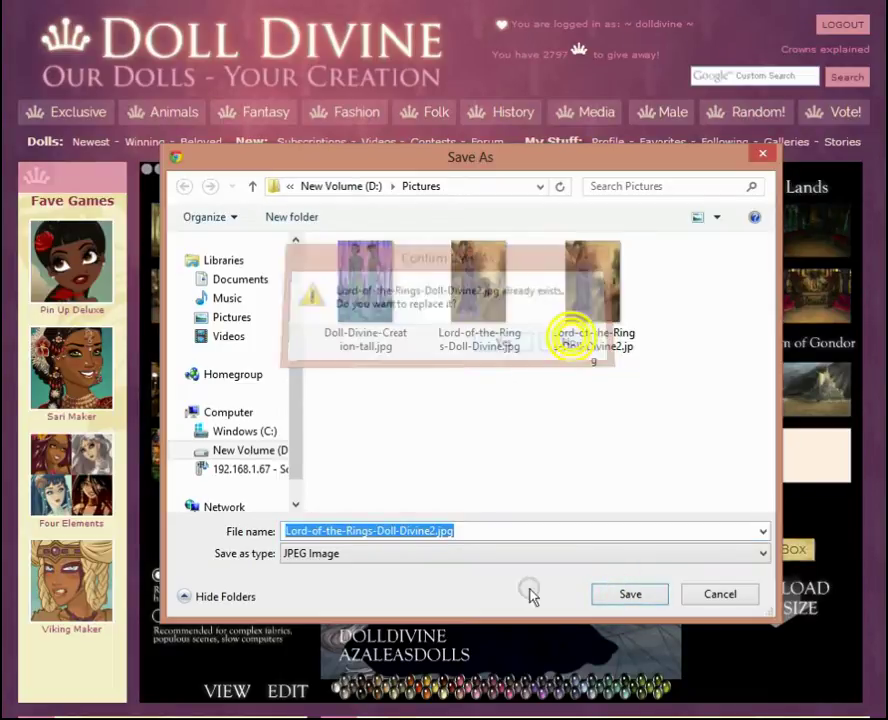
pyautogui.click(436, 530)
pyautogui.write('2')
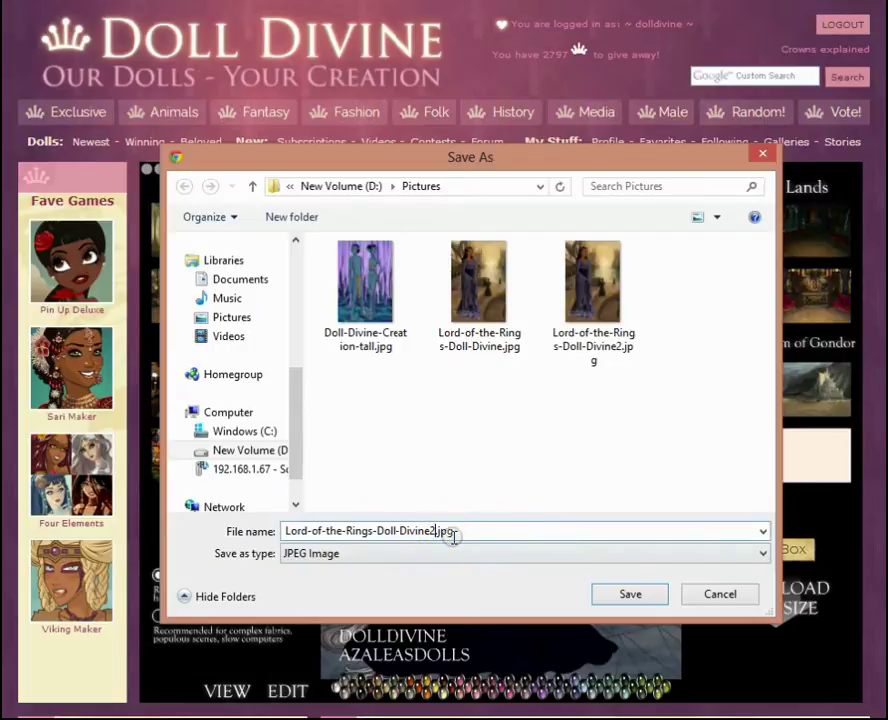
pyautogui.write('3')
pyautogui.click(617, 600)
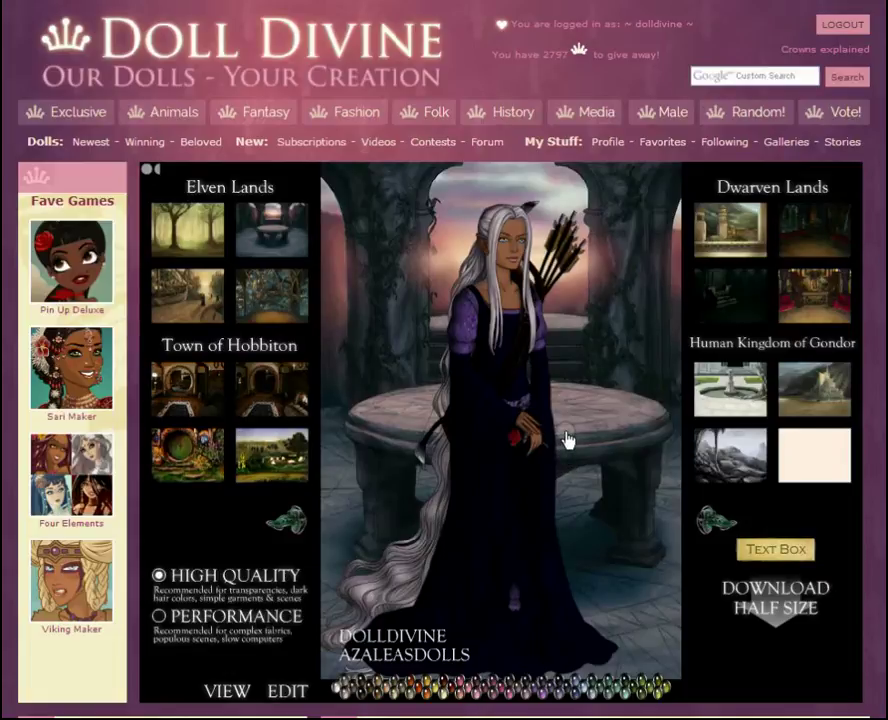
# Open Galleries in a new tab and go to the Upload a Doll page
pyautogui.rightClick(788, 145)
pyautogui.click(806, 157)
pyautogui.hotkey('ctrl', 'Tab')
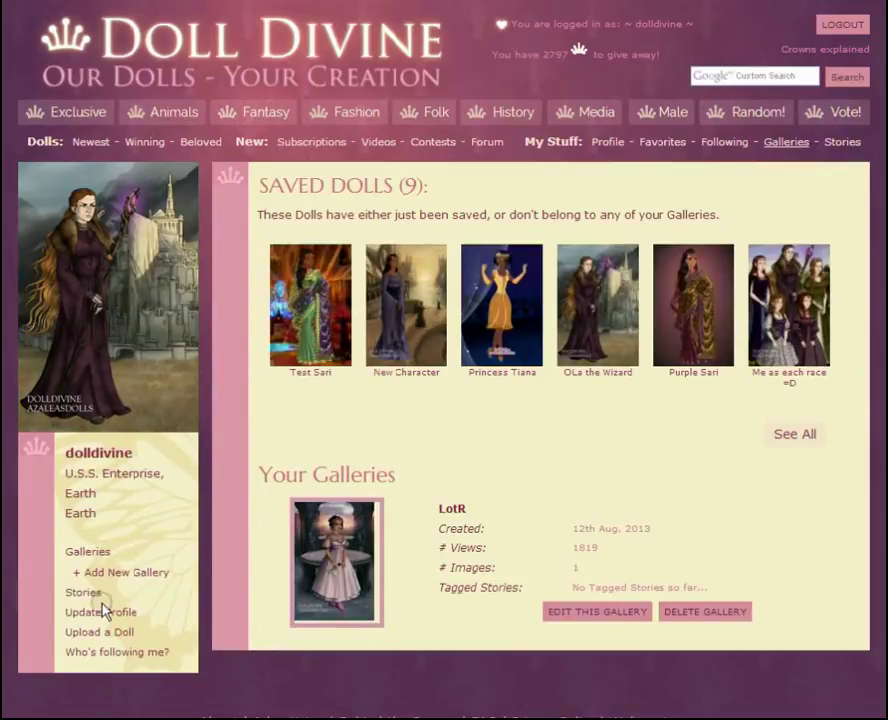
pyautogui.click(101, 634)
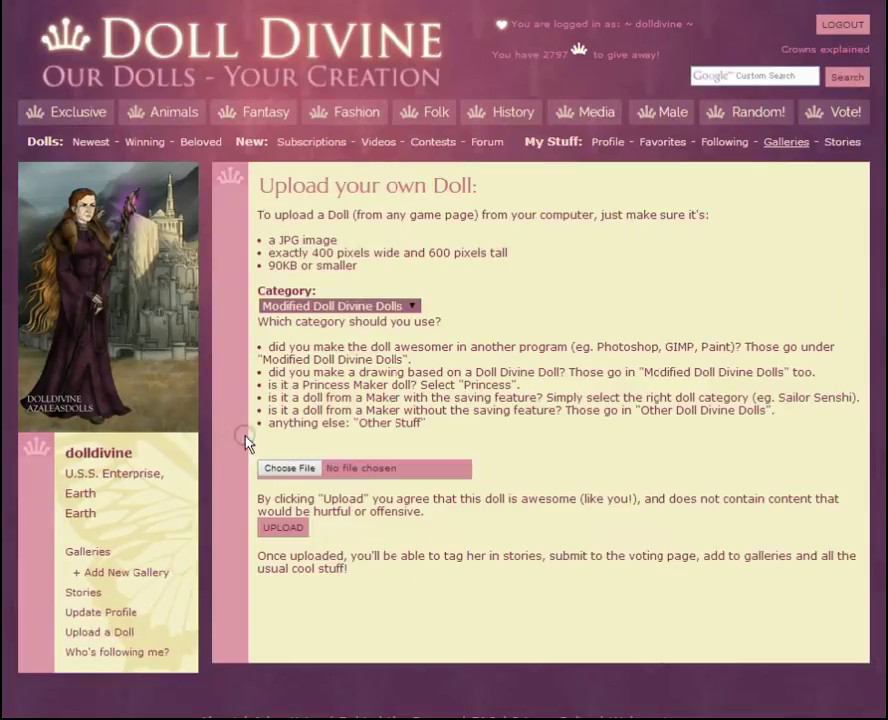
# Set the category to LotR Hobbit, choose Lord-of-the-Rings-Doll-Divine3.jpg, and upload it
pyautogui.click(369, 307)
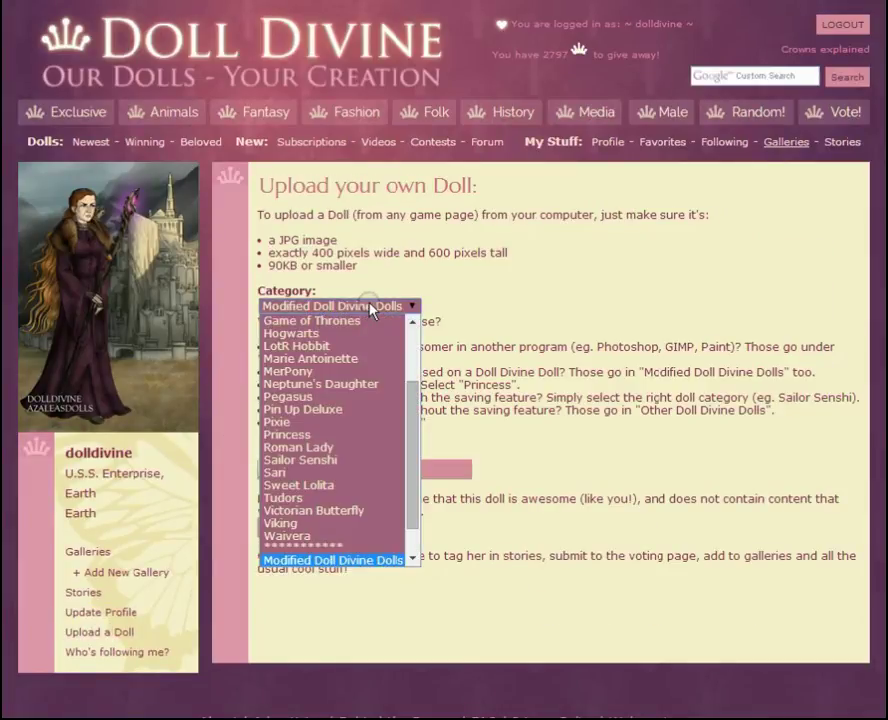
pyautogui.click(288, 346)
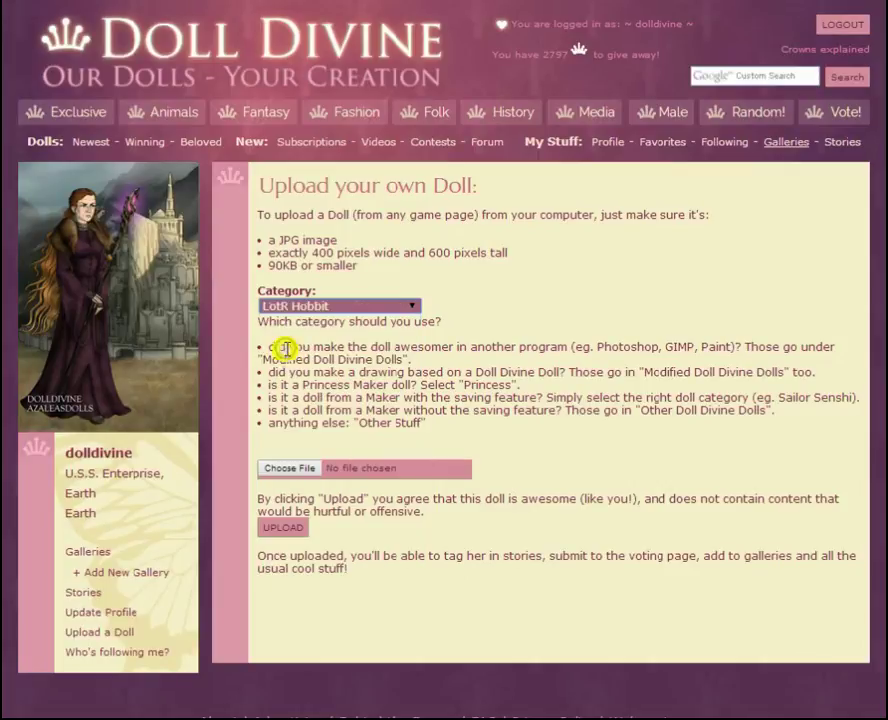
pyautogui.click(294, 471)
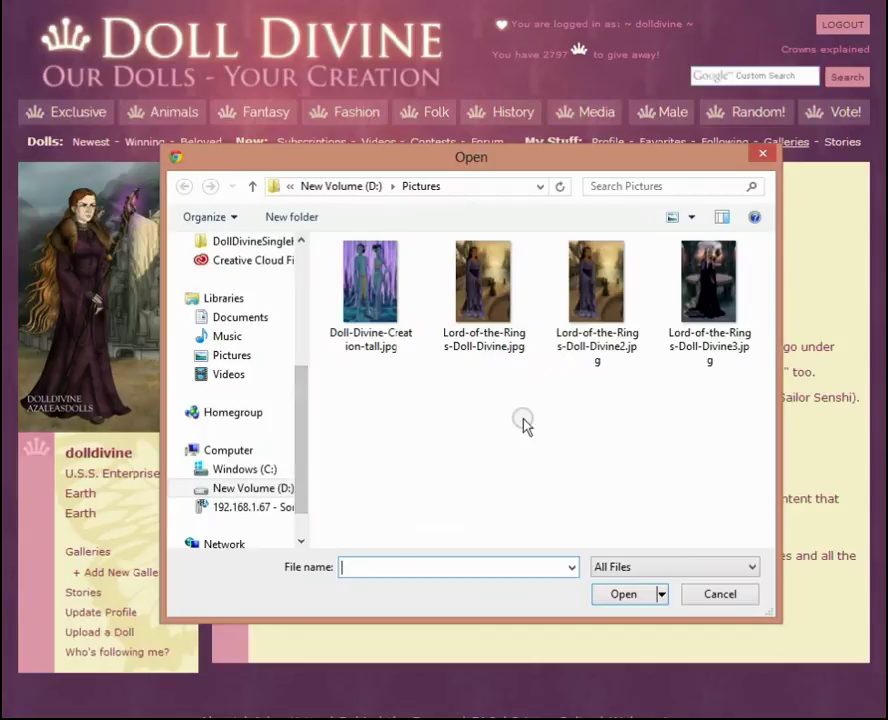
pyautogui.doubleClick(710, 283)
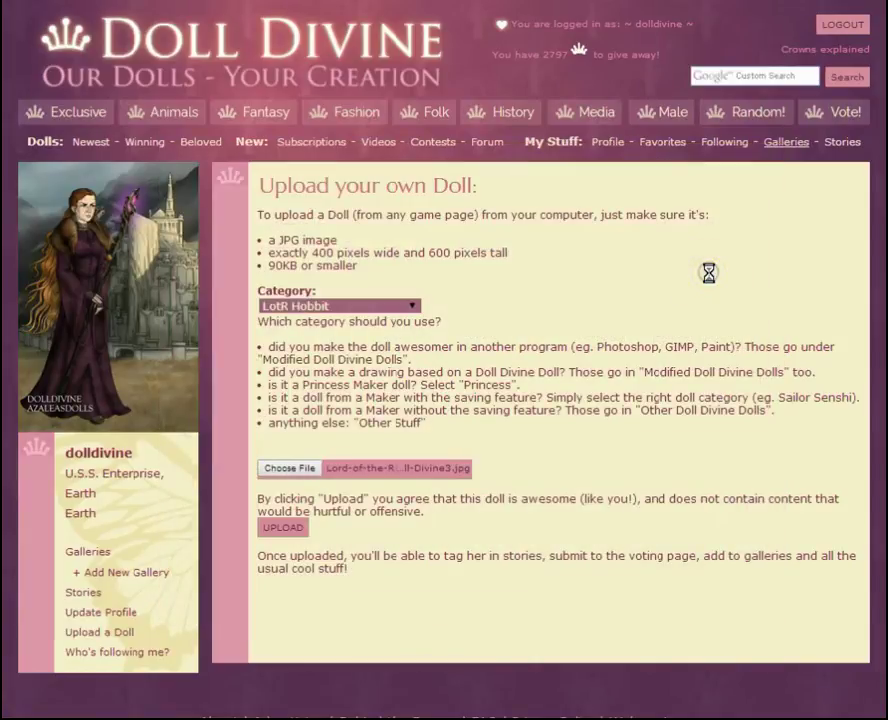
pyautogui.click(285, 534)
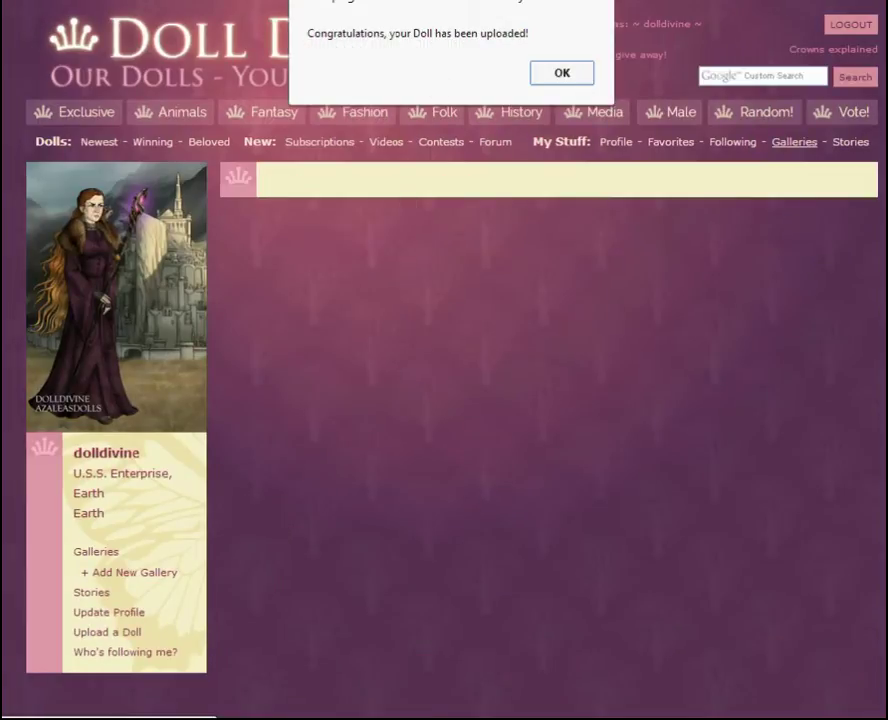
# Dismiss the upload success message and look over the uploaded doll's page
pyautogui.click(443, 433)
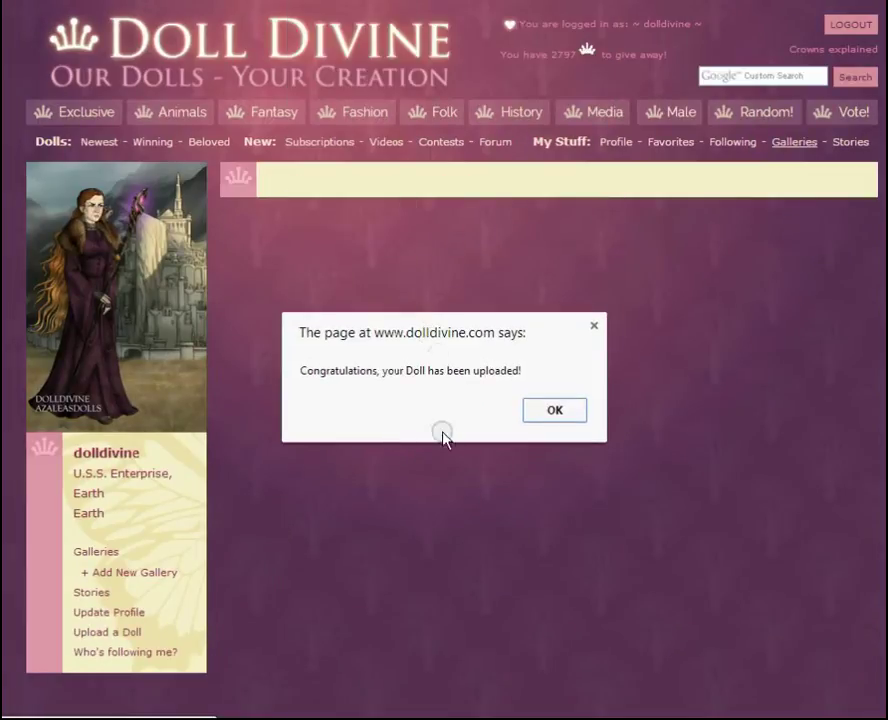
pyautogui.click(551, 413)
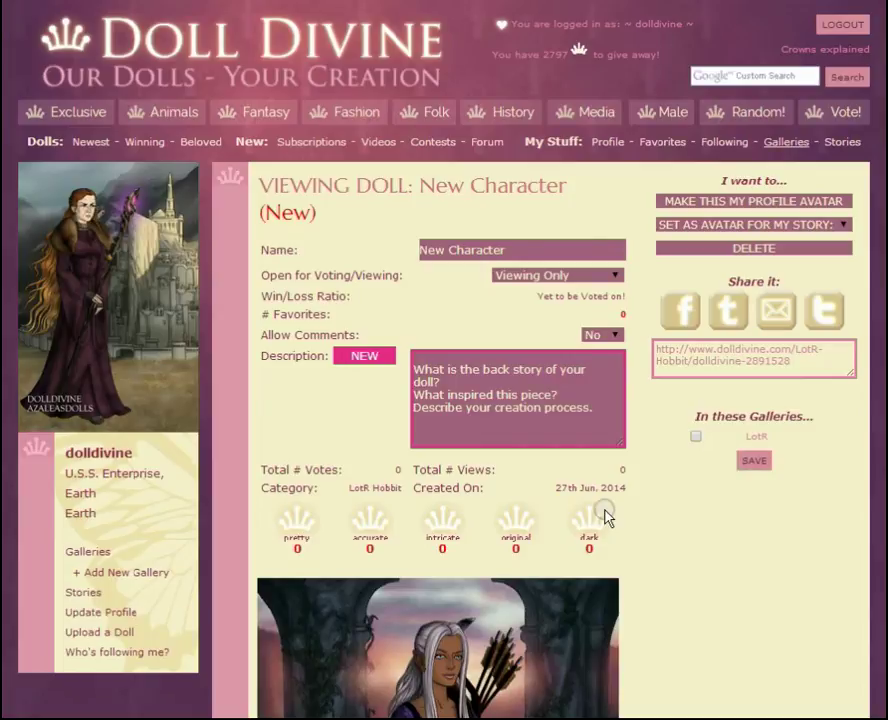
pyautogui.scroll(-5, 612, 505)
pyautogui.scroll(5, 613, 567)
# Leave the description empty and save the elf doll's gallery settings
pyautogui.click(444, 369)
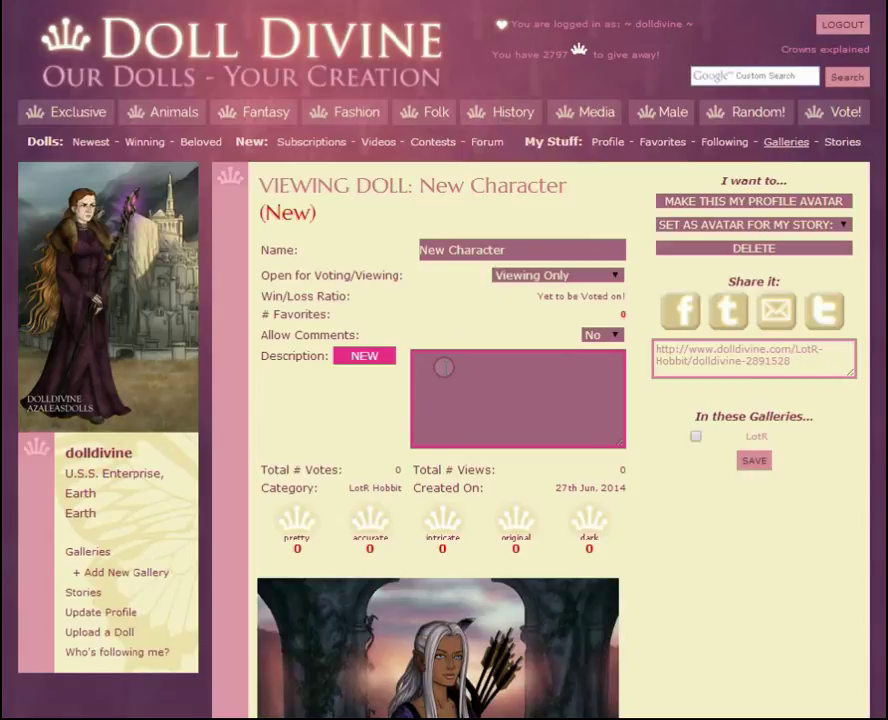
pyautogui.click(677, 343)
pyautogui.scroll(-5, 677, 343)
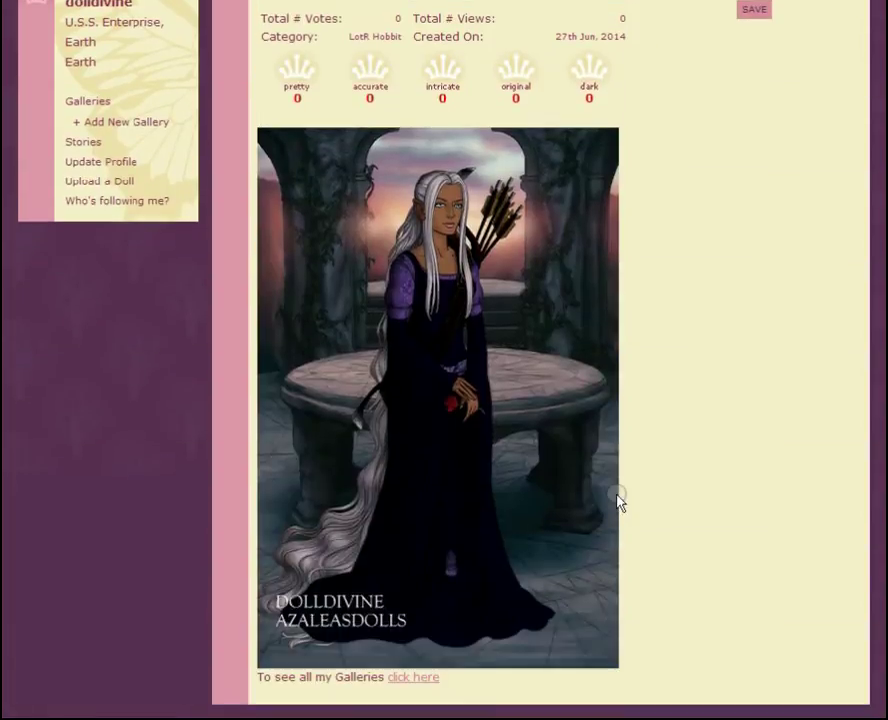
pyautogui.scroll(3, 617, 503)
pyautogui.click(753, 282)
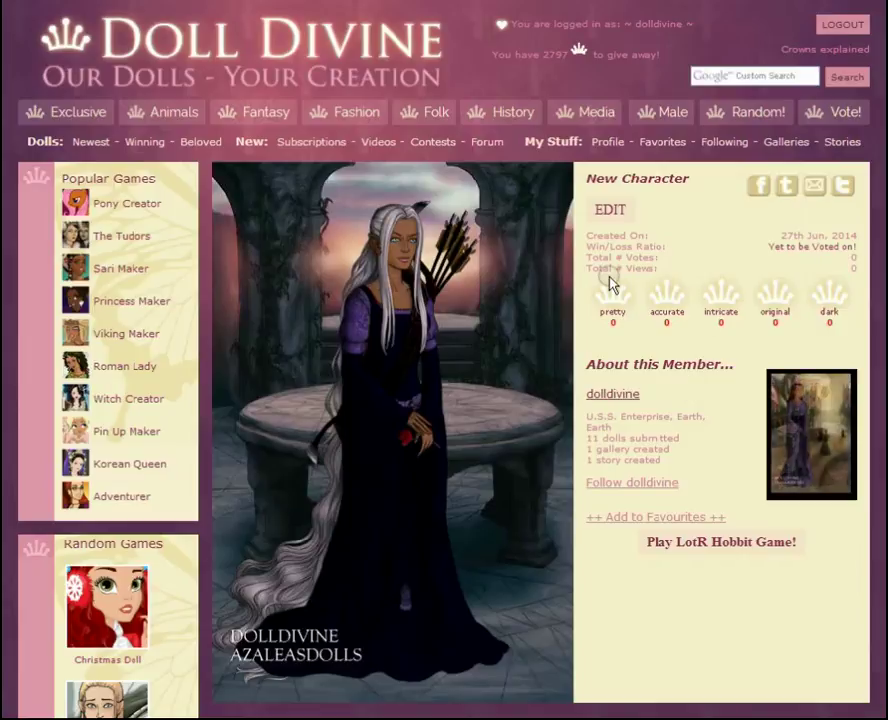
# Open the Avatar Maker from the Exclusive category on the home page
pyautogui.click(300, 63)
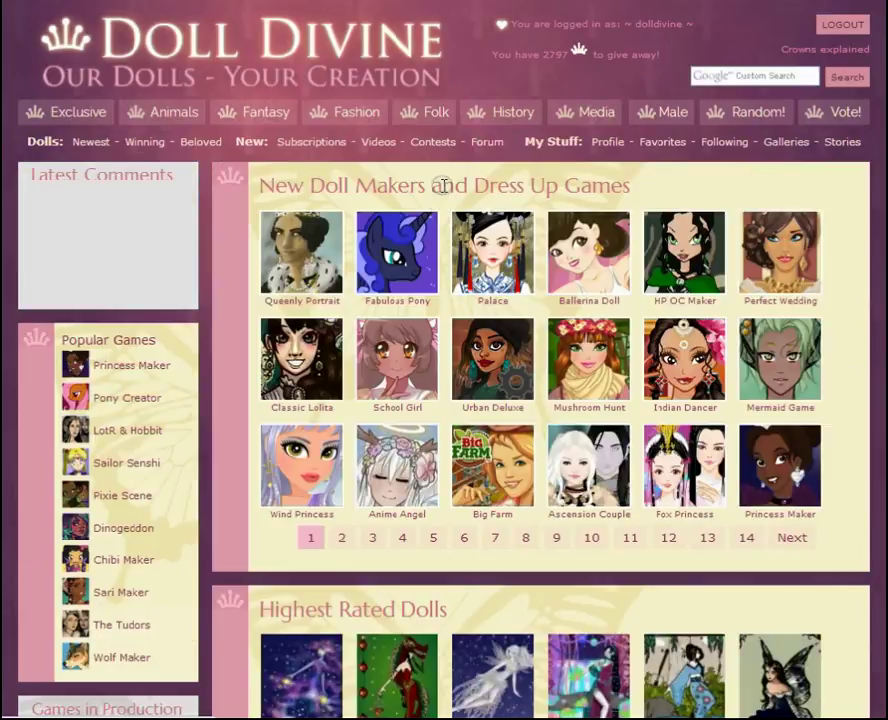
pyautogui.click(70, 112)
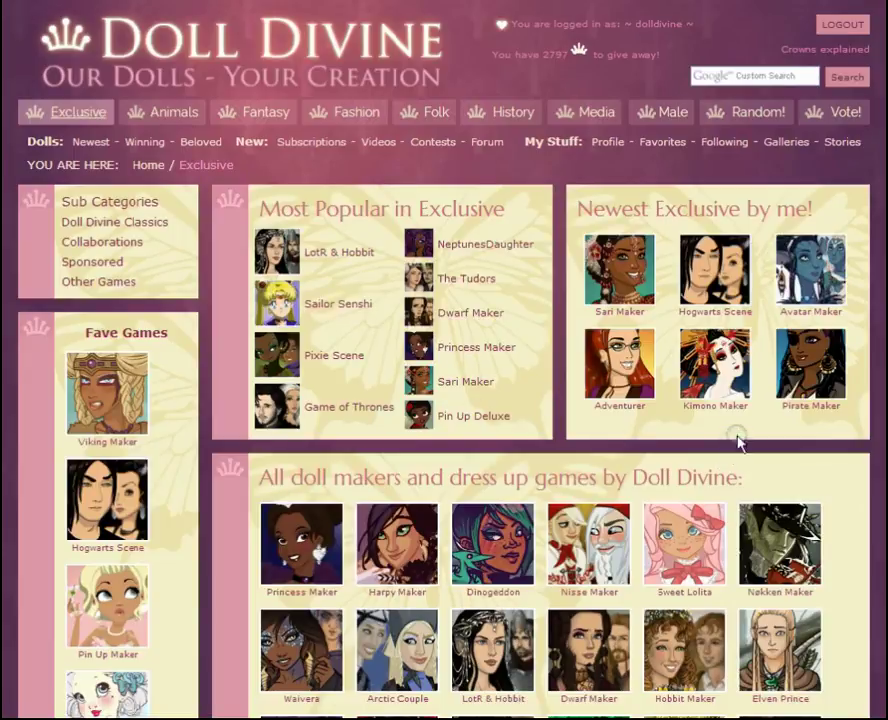
pyautogui.click(842, 279)
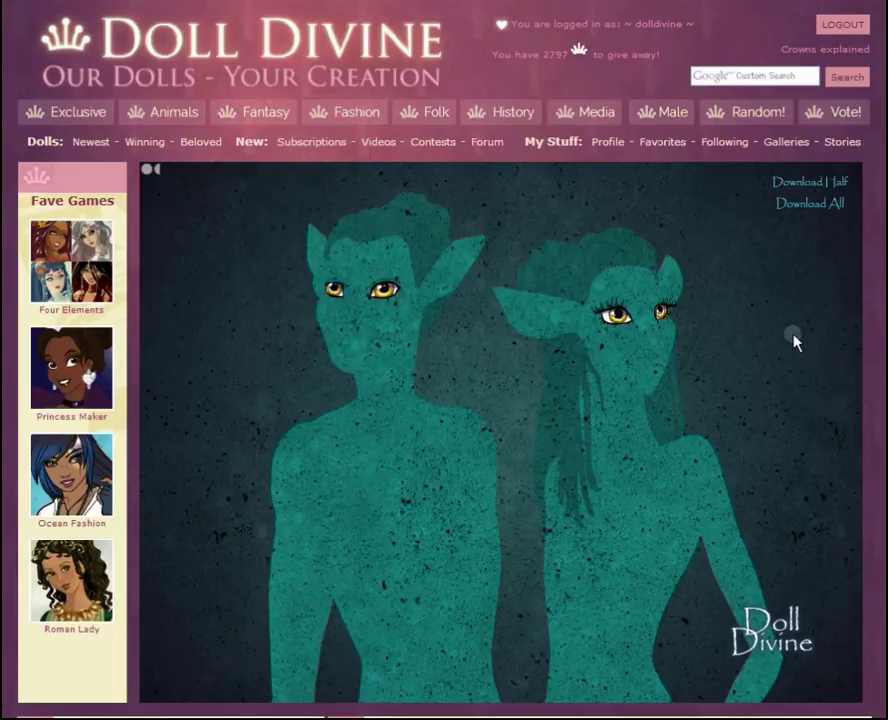
# Browse the female Na'vi's item sets, including the necklace and armband options
pyautogui.click(611, 438)
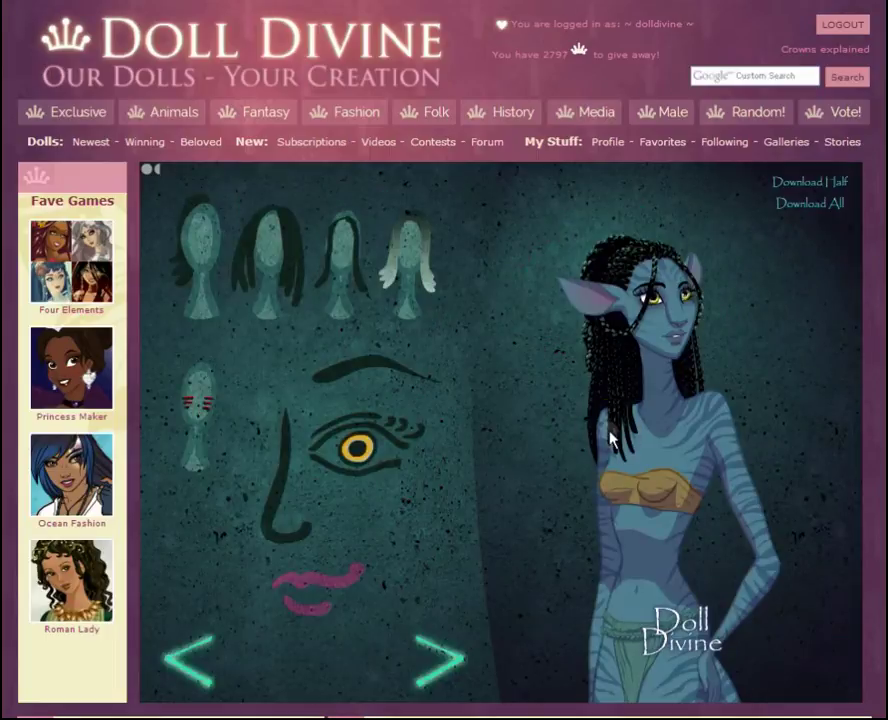
pyautogui.click(445, 652)
pyautogui.click(440, 655)
pyautogui.click(438, 655)
pyautogui.click(438, 655)
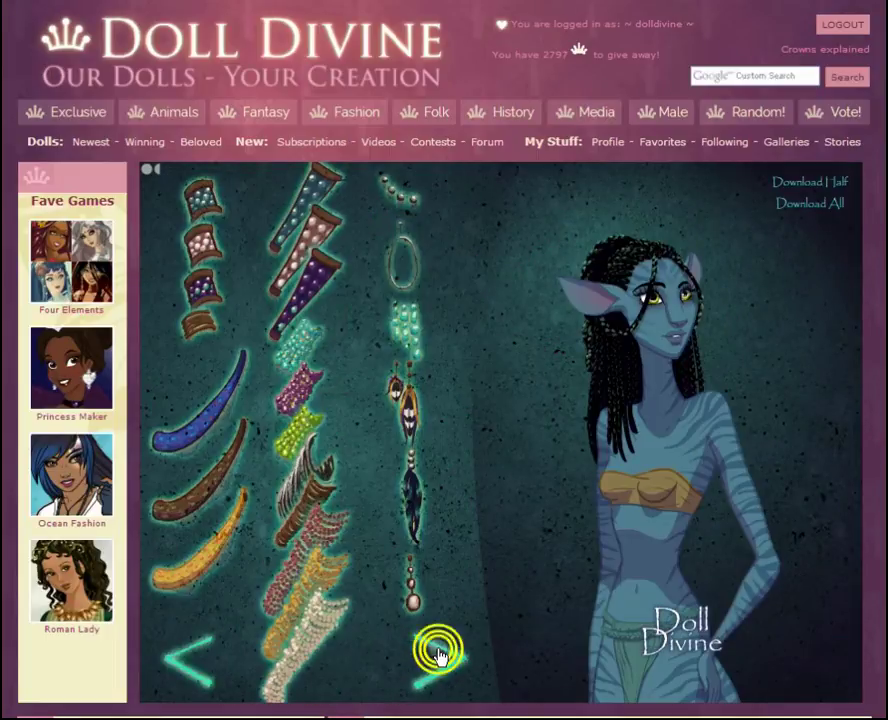
pyautogui.click(440, 655)
# Set the glowing jungle background and show both Na'vi figures together in the full scene
pyautogui.click(690, 328)
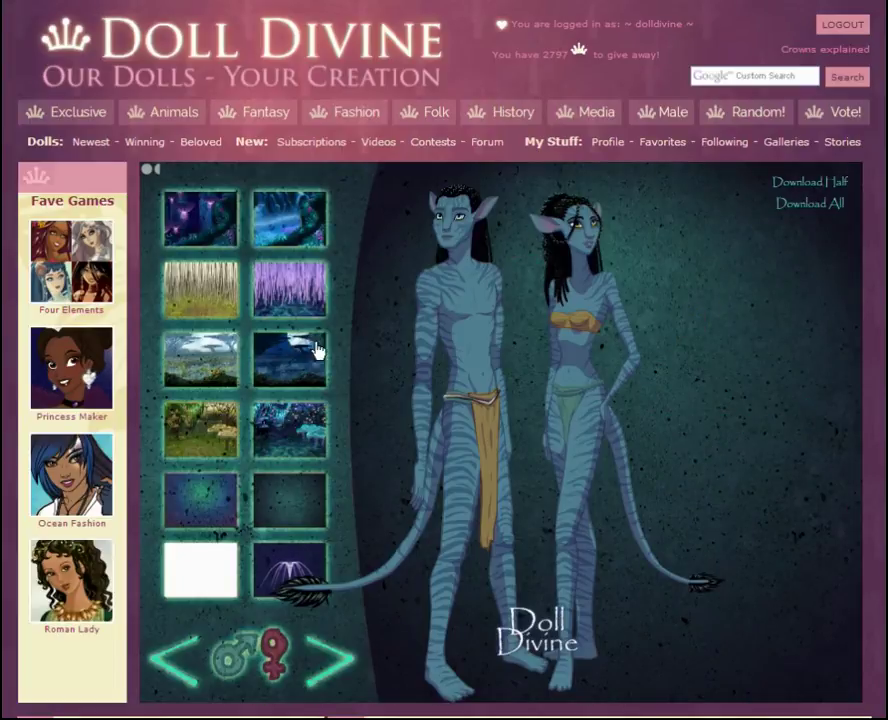
pyautogui.click(284, 409)
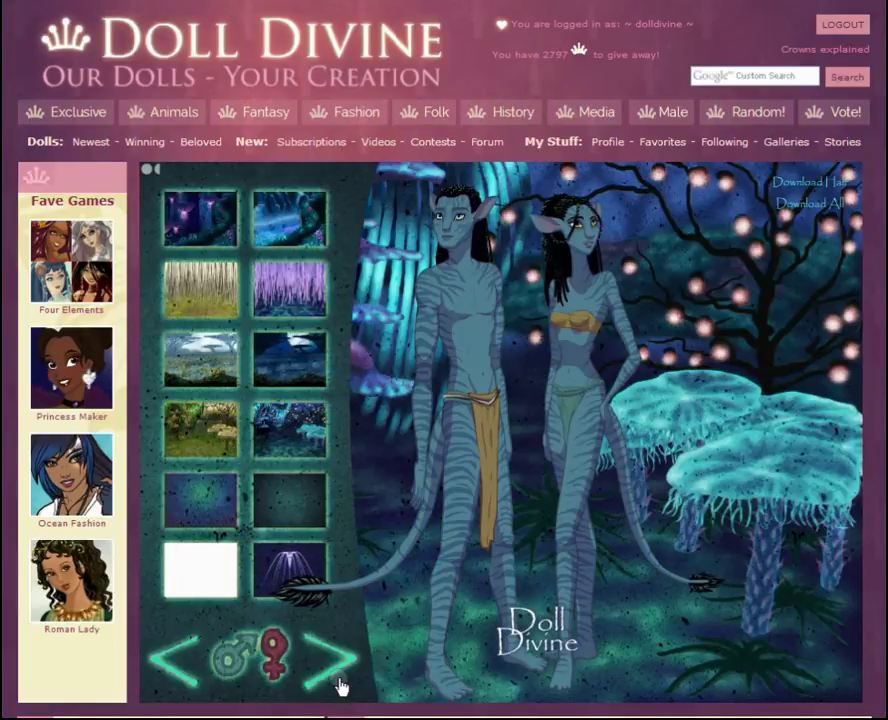
pyautogui.click(273, 651)
pyautogui.click(278, 651)
pyautogui.click(278, 651)
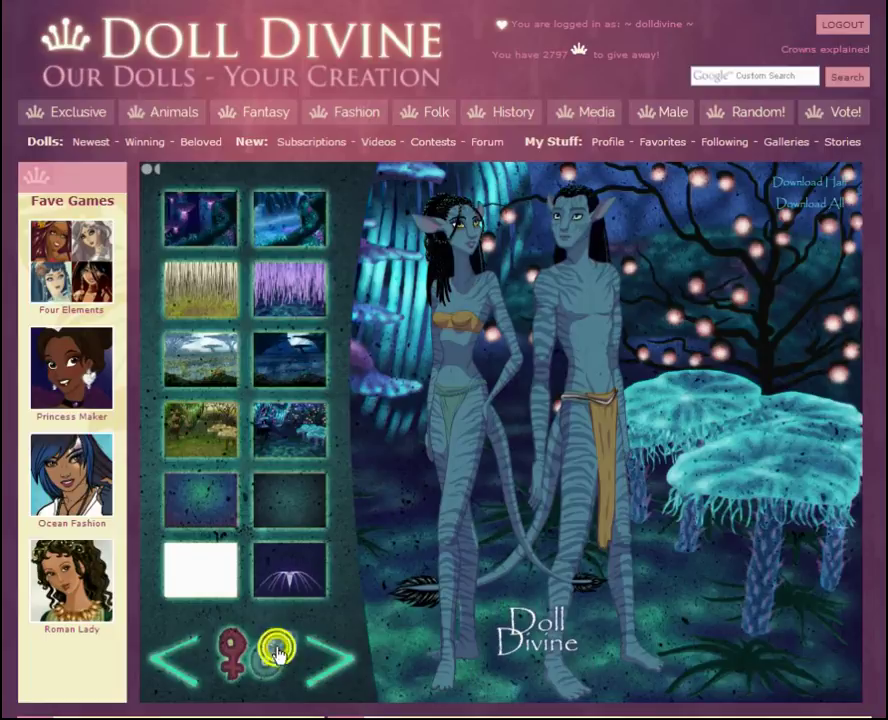
pyautogui.click(338, 655)
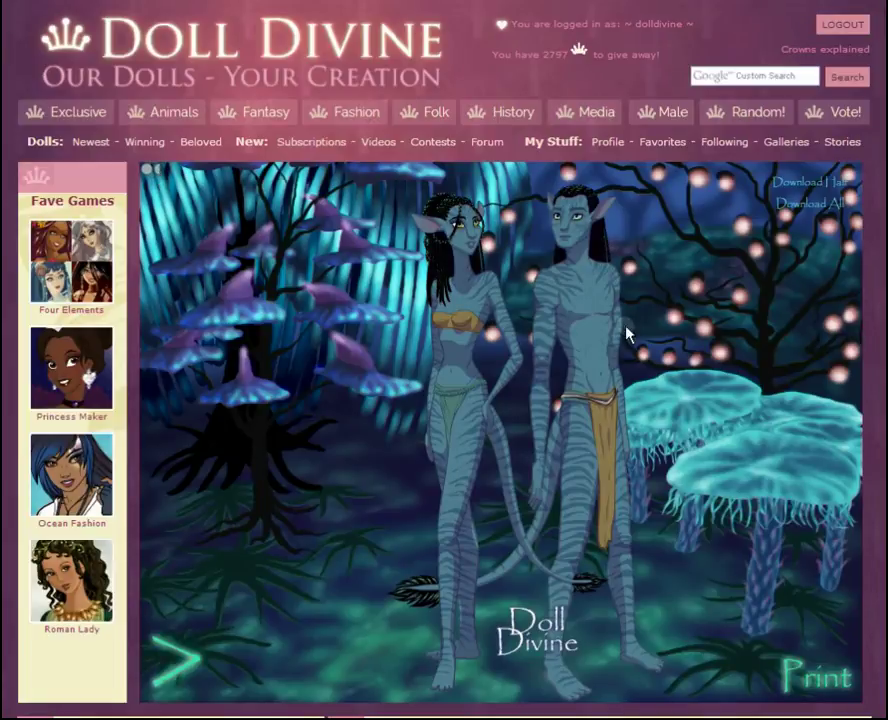
# Download the Na'vi scene half size as Doll-Divine-Creation-tall4.jpg in D:\Pictures
pyautogui.click(158, 173)
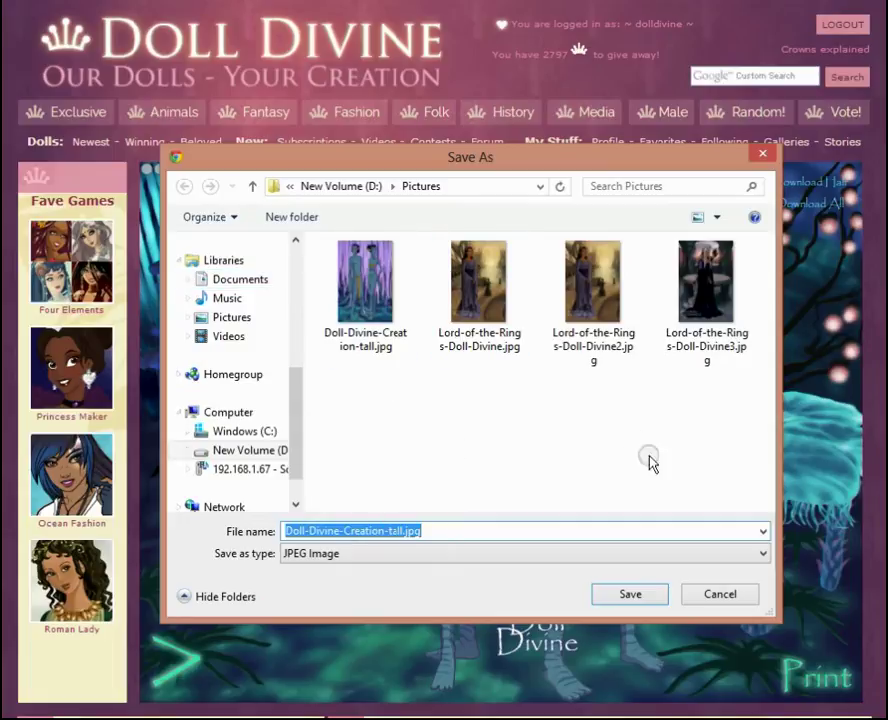
pyautogui.click(403, 530)
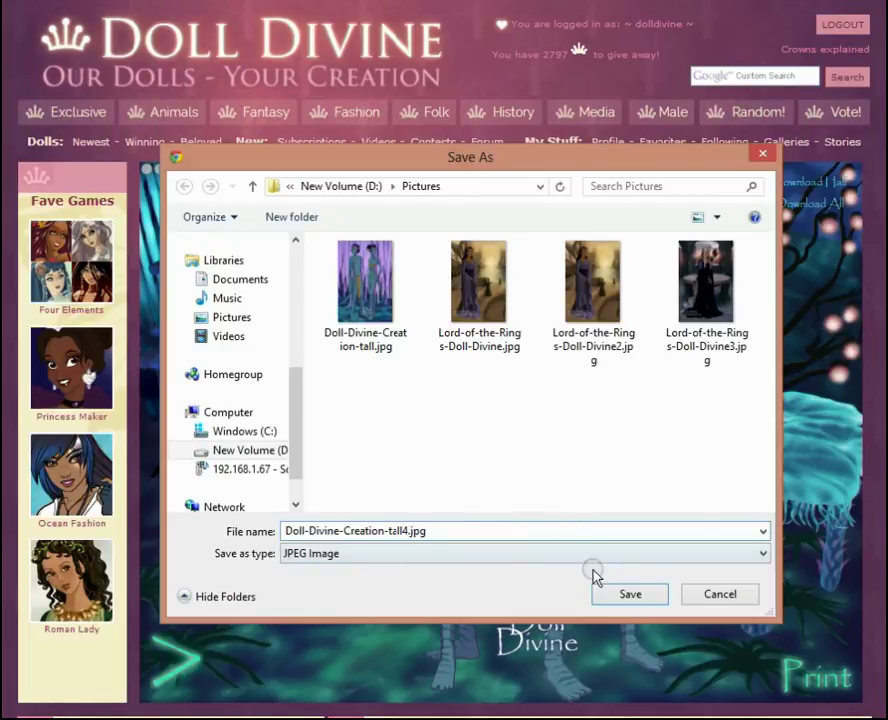
pyautogui.click(631, 595)
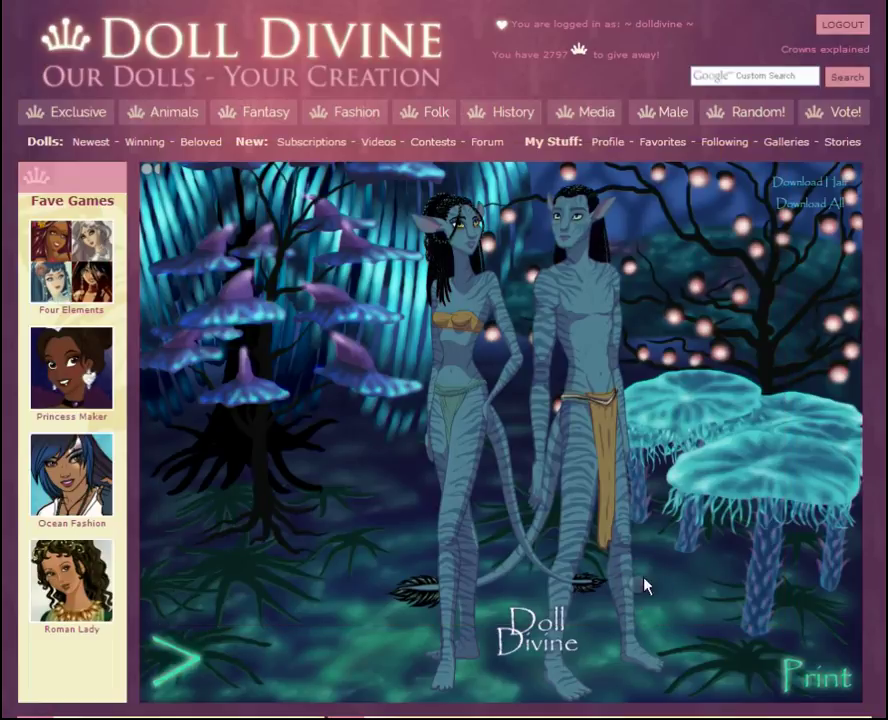
# Go to the Upload a Doll page and pick the Other Doll Divine Dolls category
pyautogui.click(786, 142)
pyautogui.click(95, 633)
pyautogui.click(364, 307)
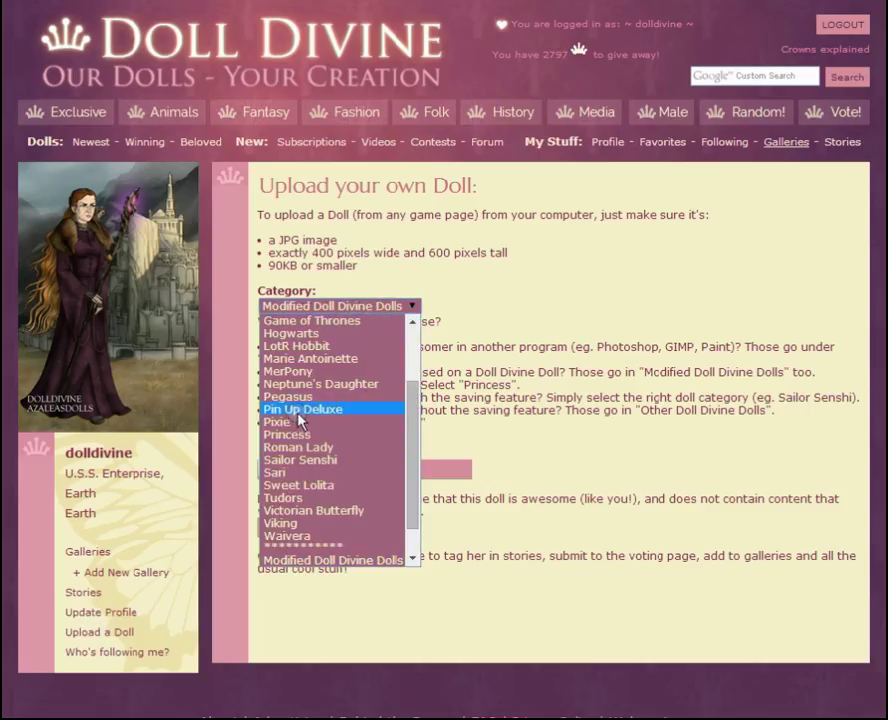
pyautogui.scroll(-1, 325, 470)
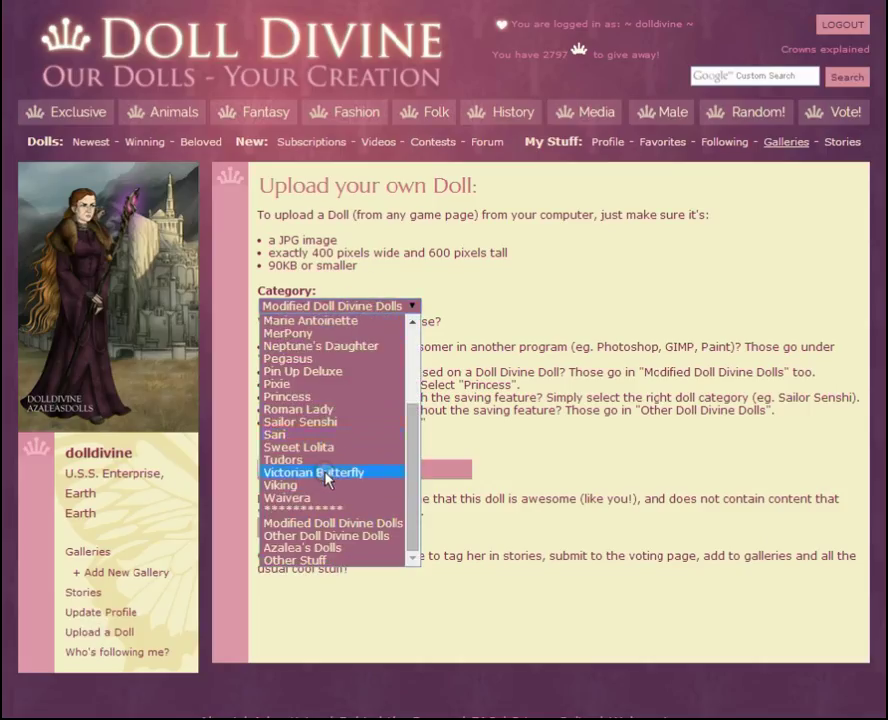
pyautogui.click(350, 540)
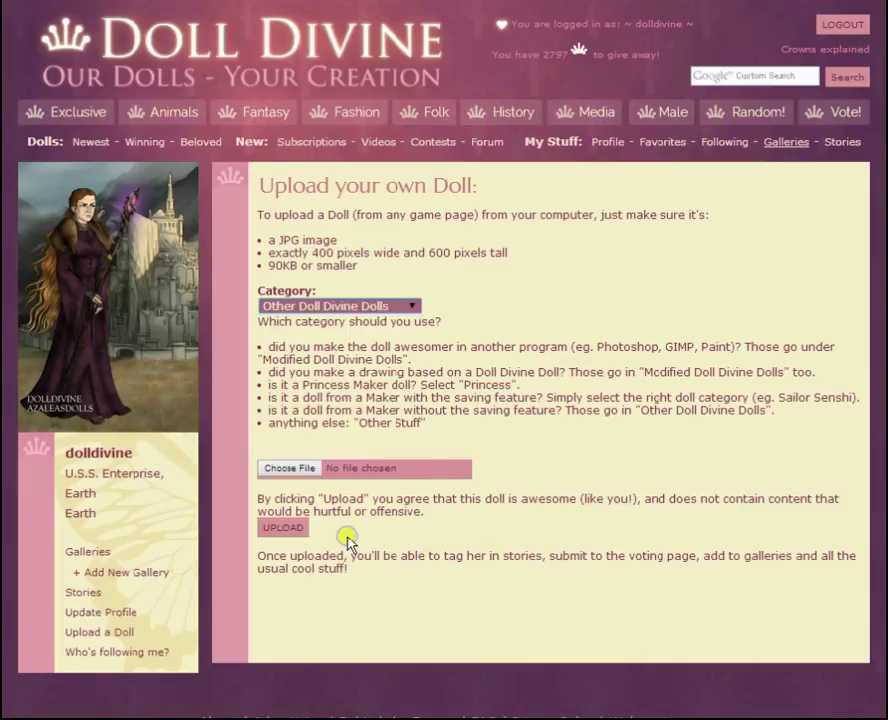
# Choose Doll-Divine-Creation-tall4.jpg and upload it
pyautogui.click(306, 474)
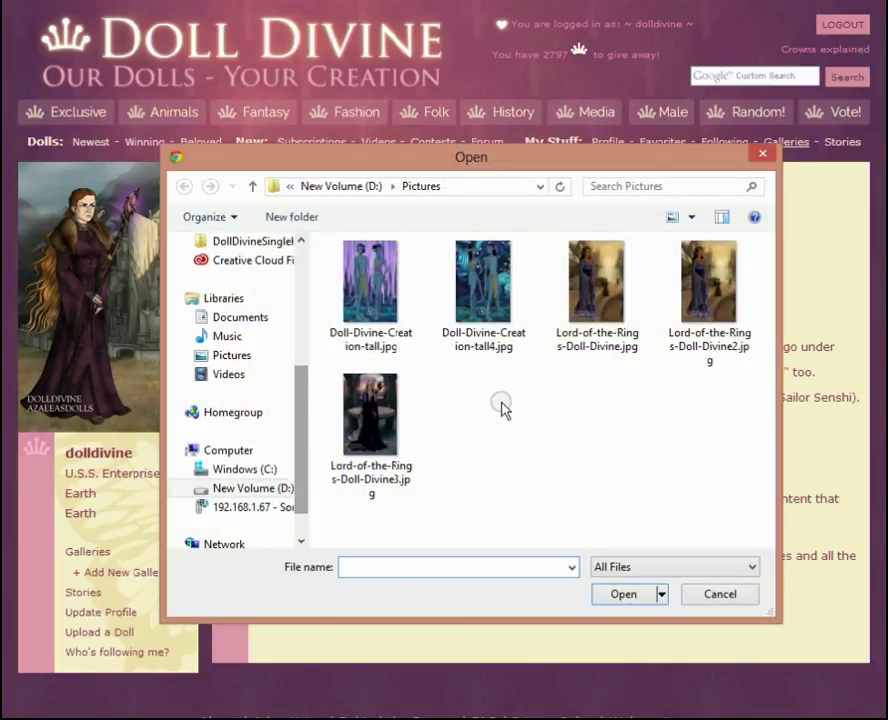
pyautogui.doubleClick(476, 290)
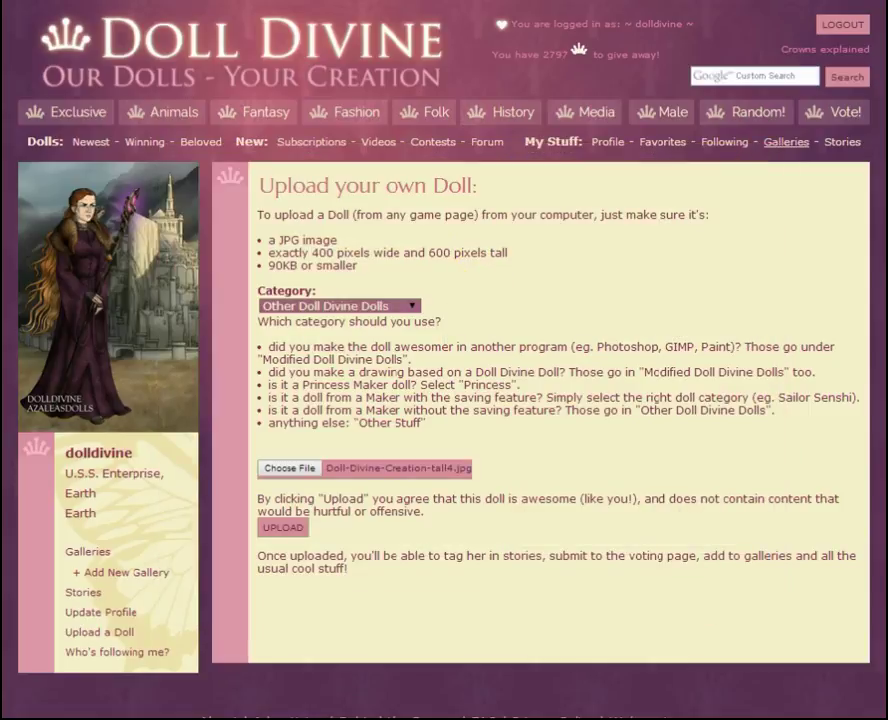
pyautogui.click(292, 530)
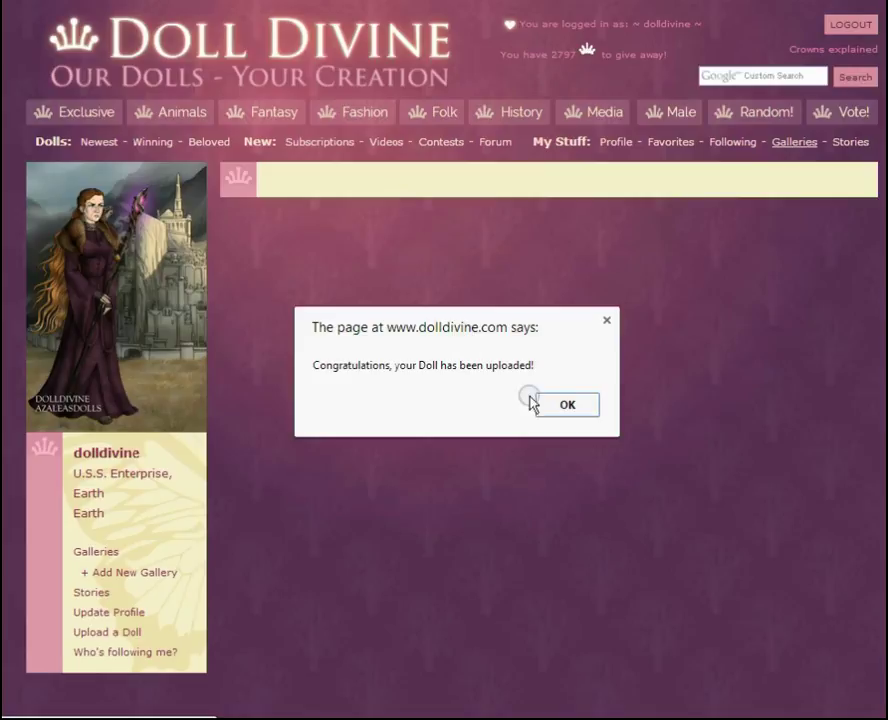
# Dismiss the confirmation, rename the doll to 'My Na'vi Doll', and save its details
pyautogui.click(548, 403)
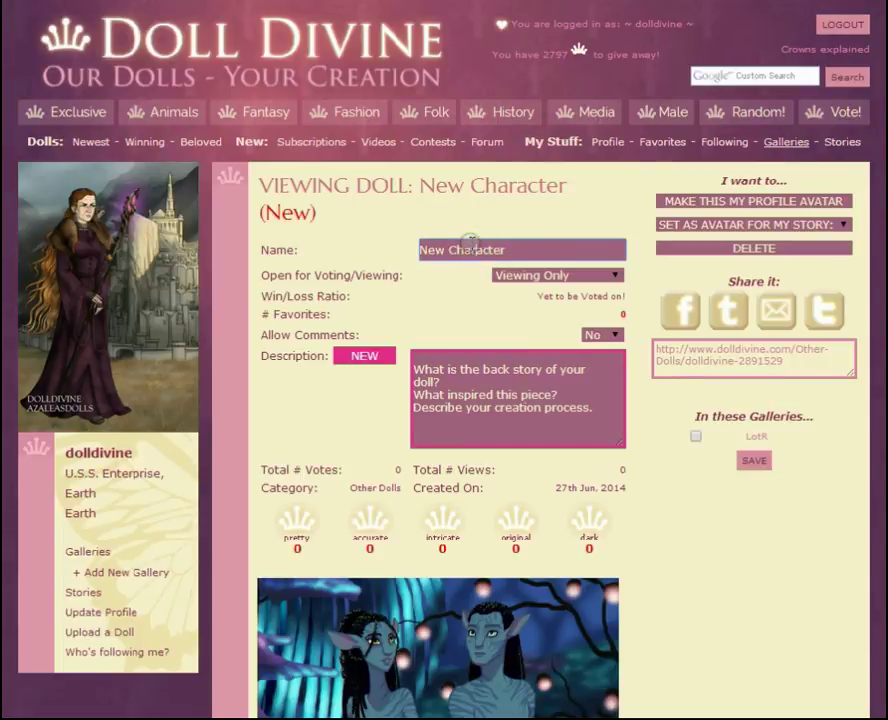
pyautogui.tripleClick(468, 243)
pyautogui.write("My Na'vi Doll")
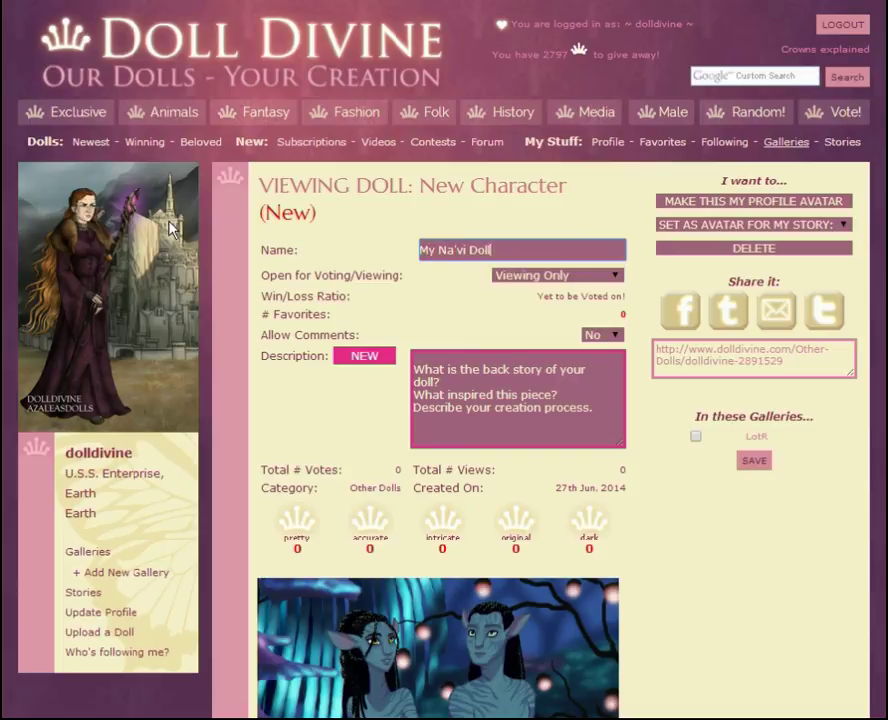
pyautogui.click(750, 462)
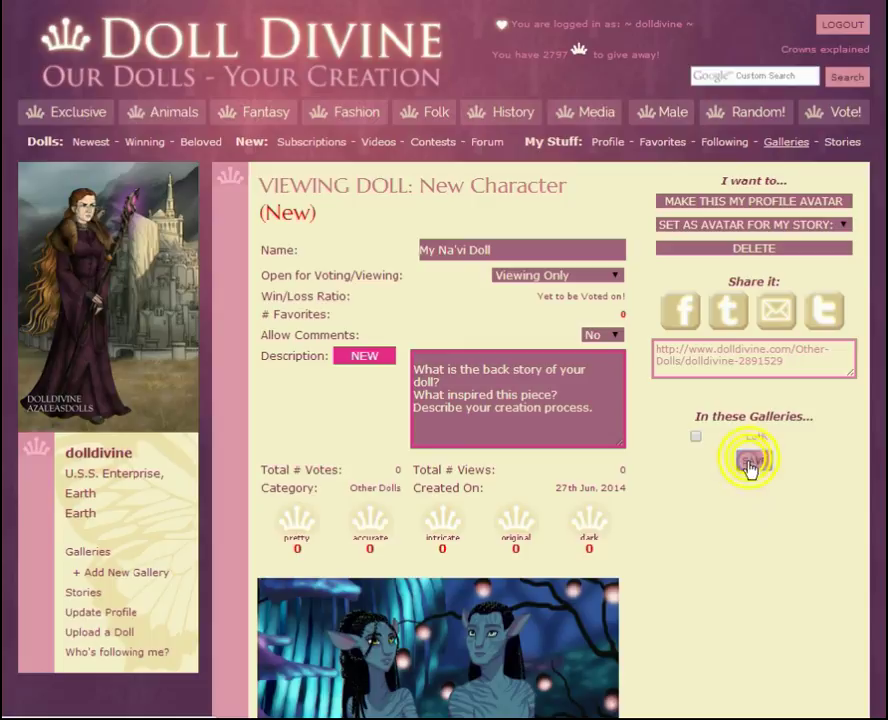